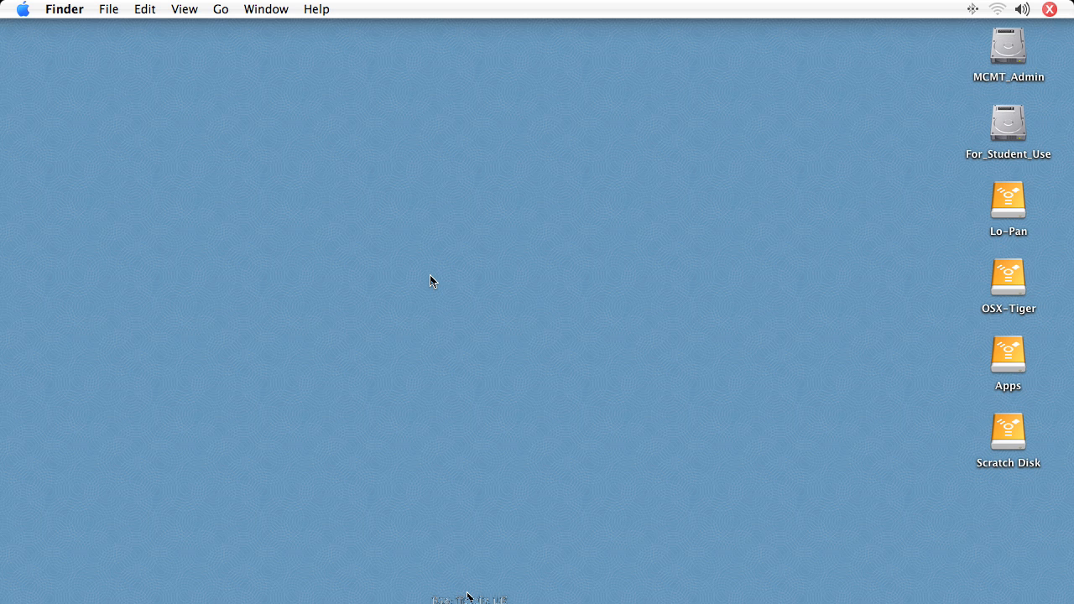
Open the File menu to show New Session and Open Session.
left_click(174, 8)
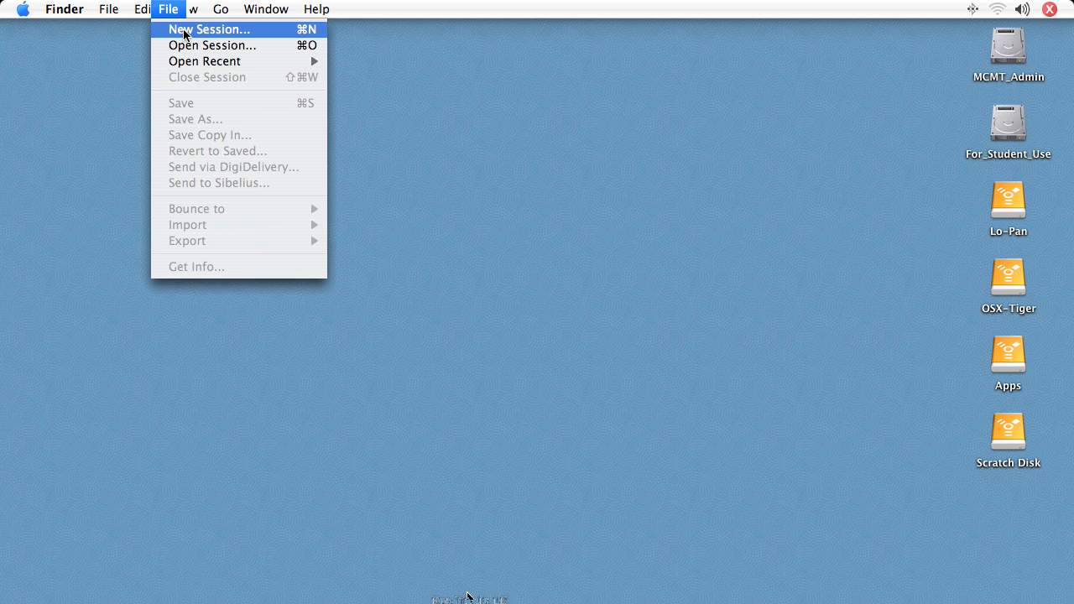
Create and save session '1st_session' at 44.1 kHz, 24-bit AIFF on Lo-Pan.
left_click(184, 34)
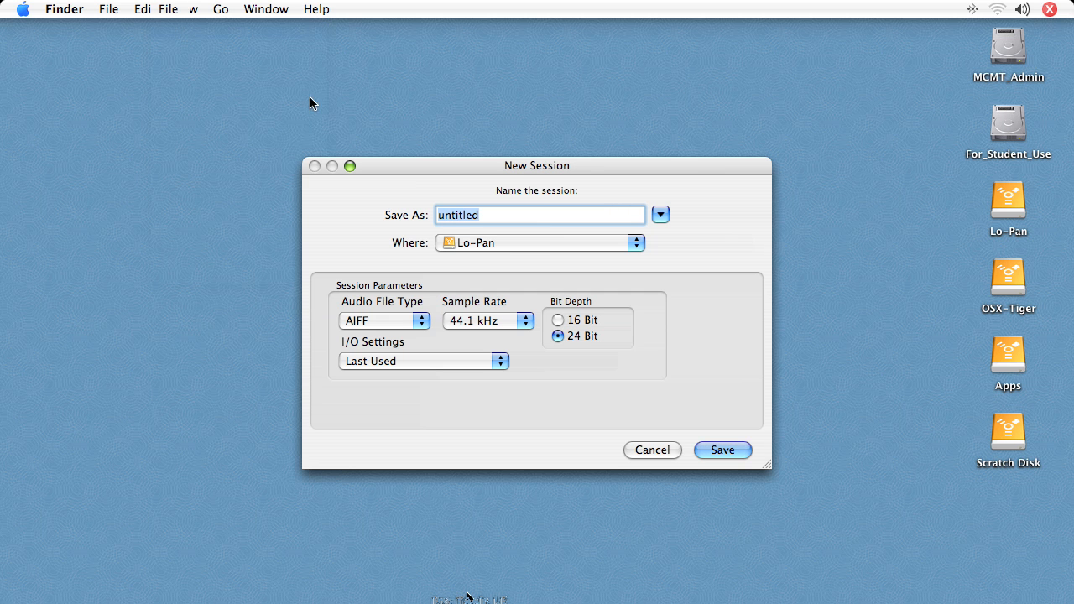
type("1")
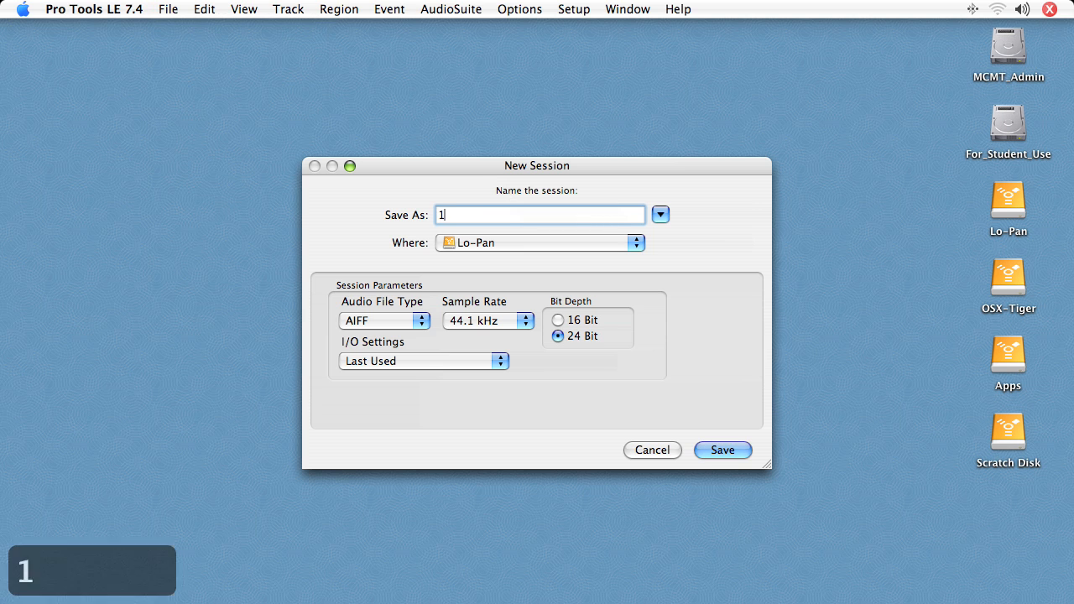
type("st_session")
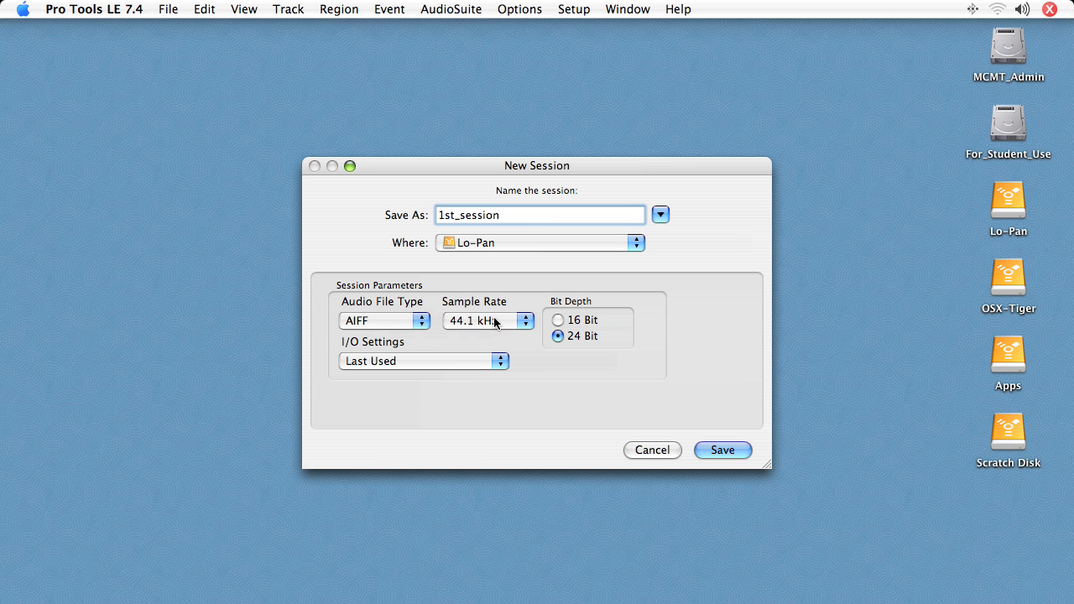
left_click(527, 322)
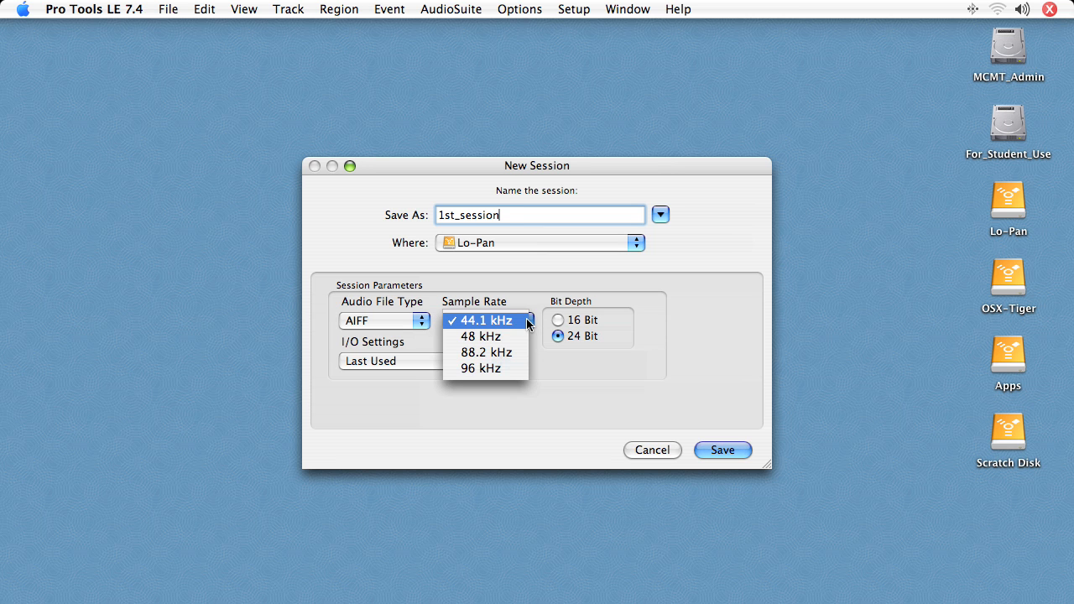
left_click(495, 322)
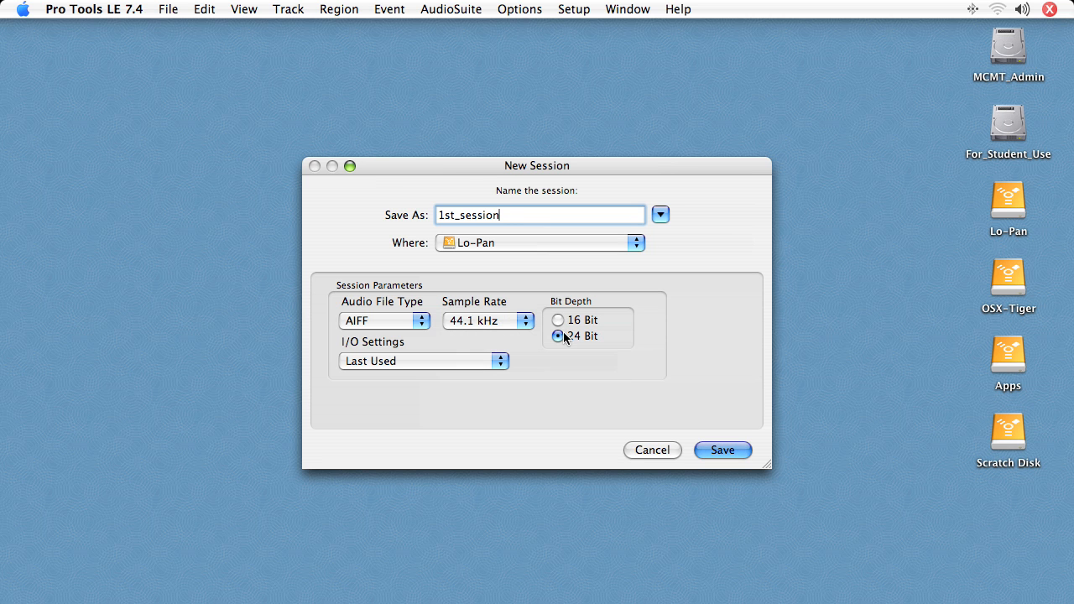
left_click(721, 449)
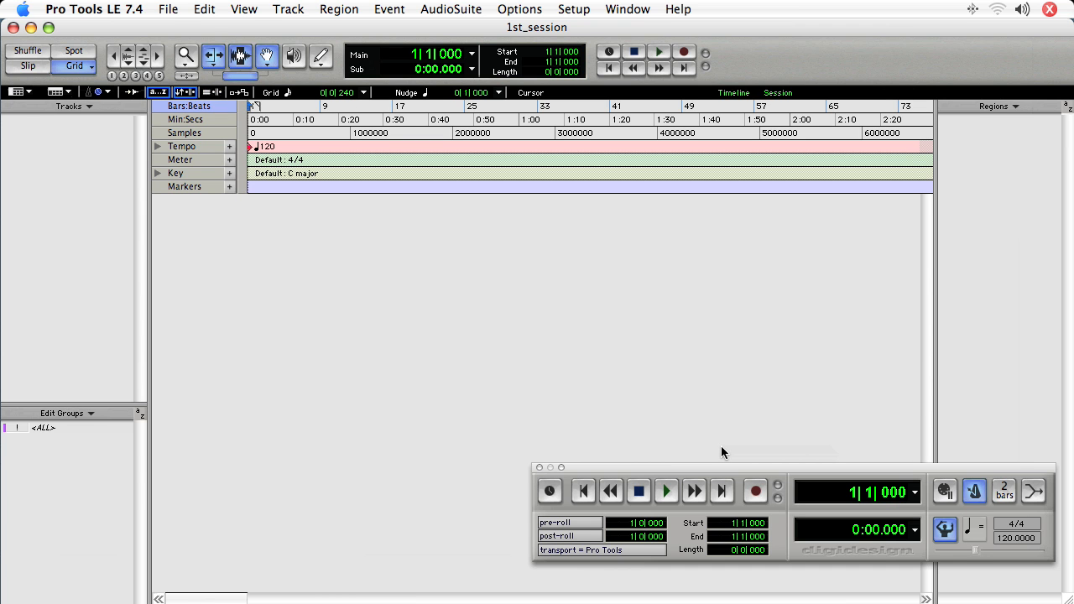
key("super+equal")
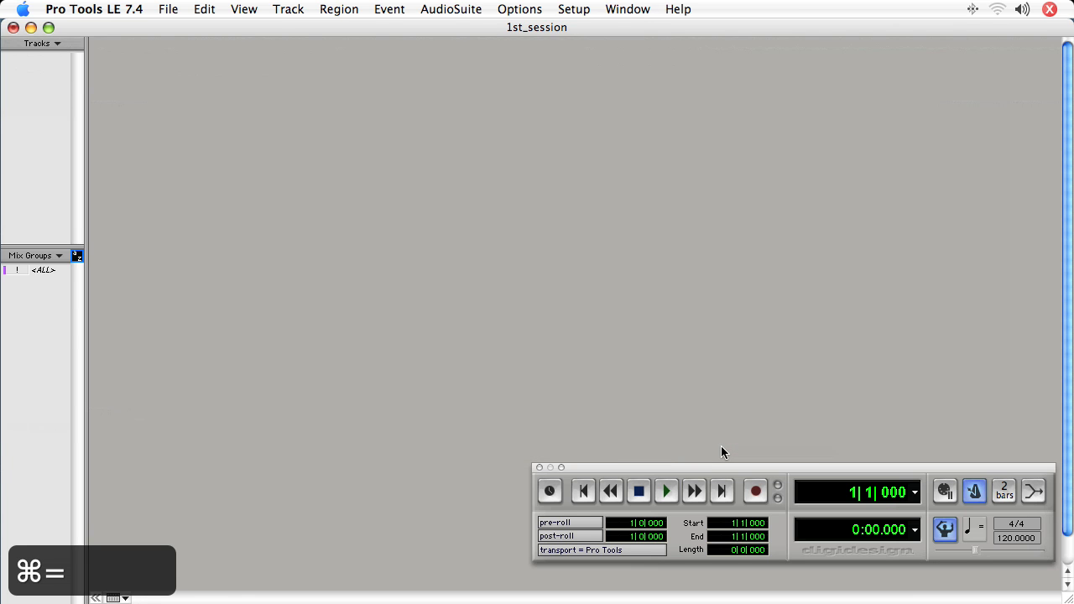
key("super+equal")
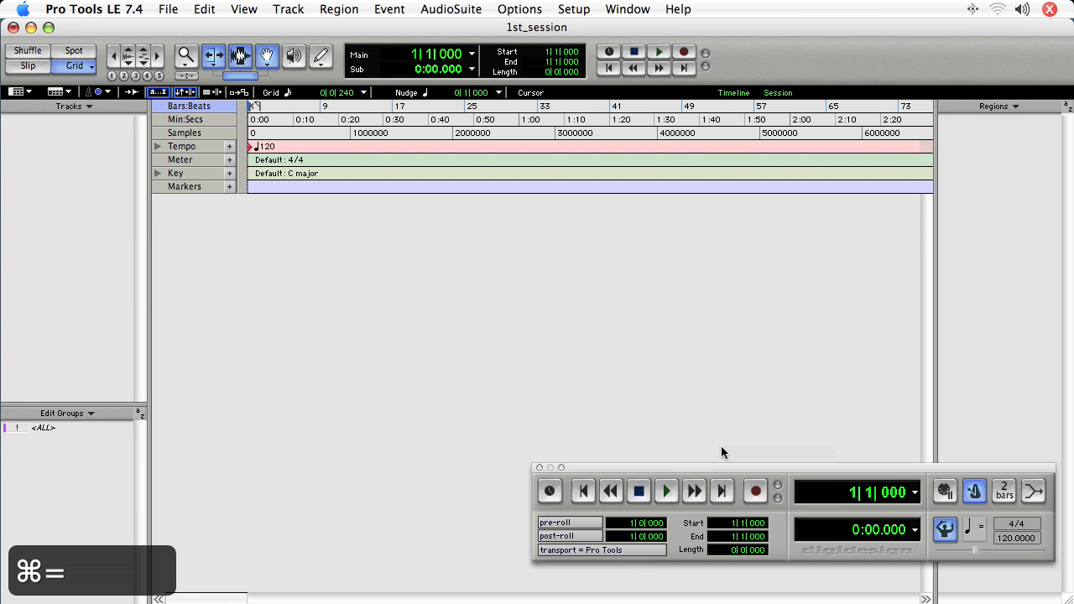
left_click(625, 10)
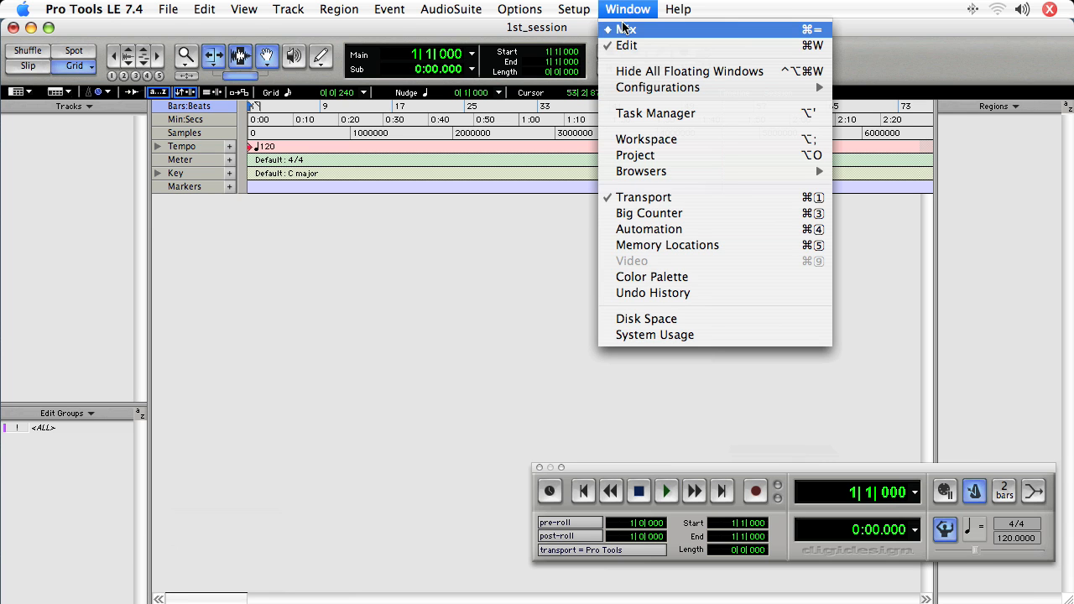
left_click(642, 8)
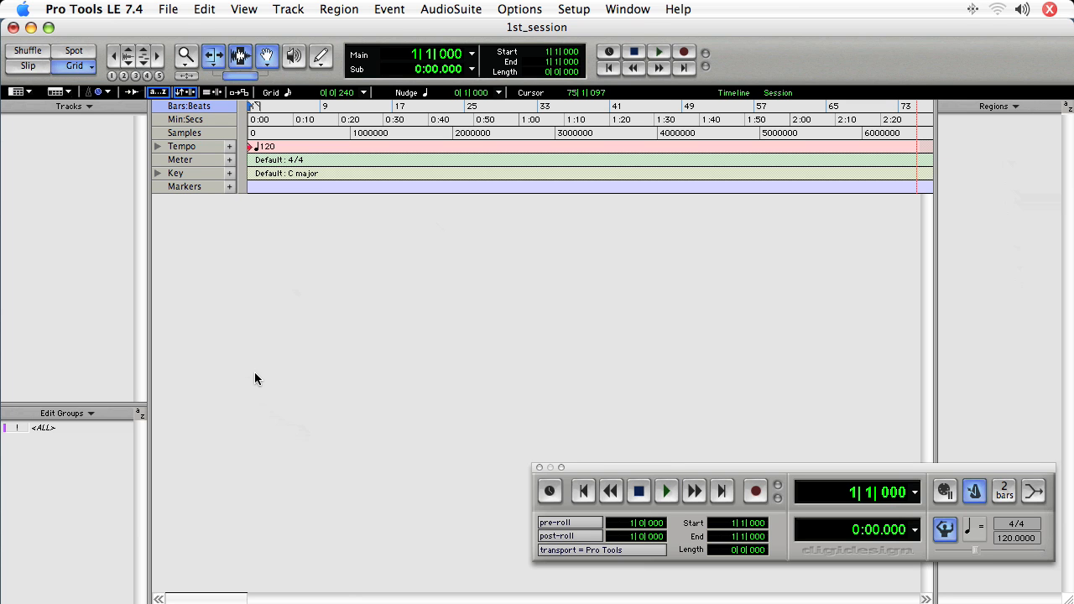
Hide and restore the Edit window's tracks/edit groups column and regions list.
left_click(159, 599)
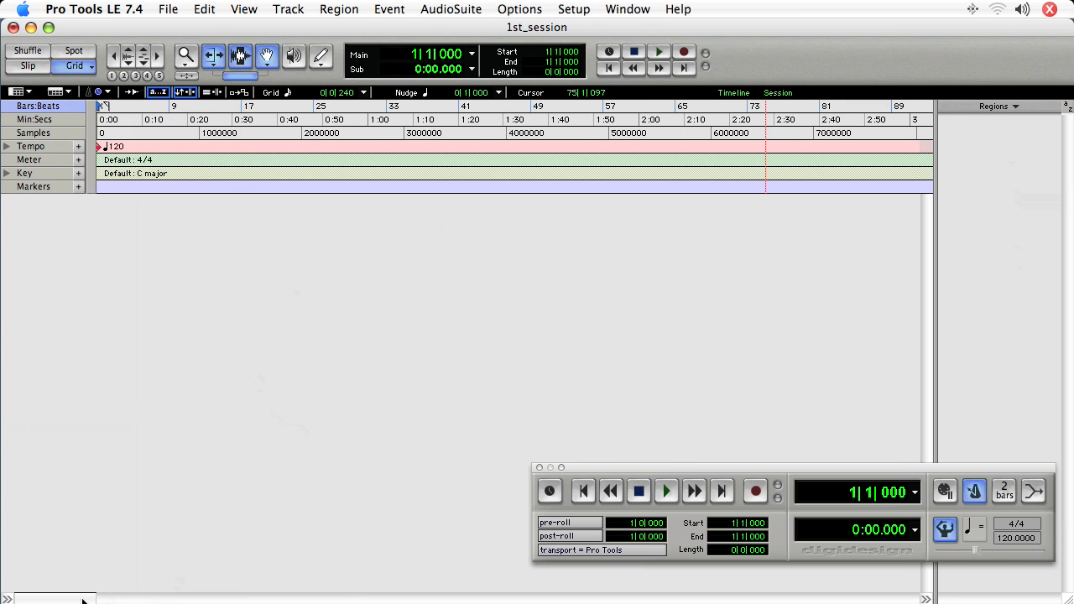
left_click(6, 599)
left_click(926, 598)
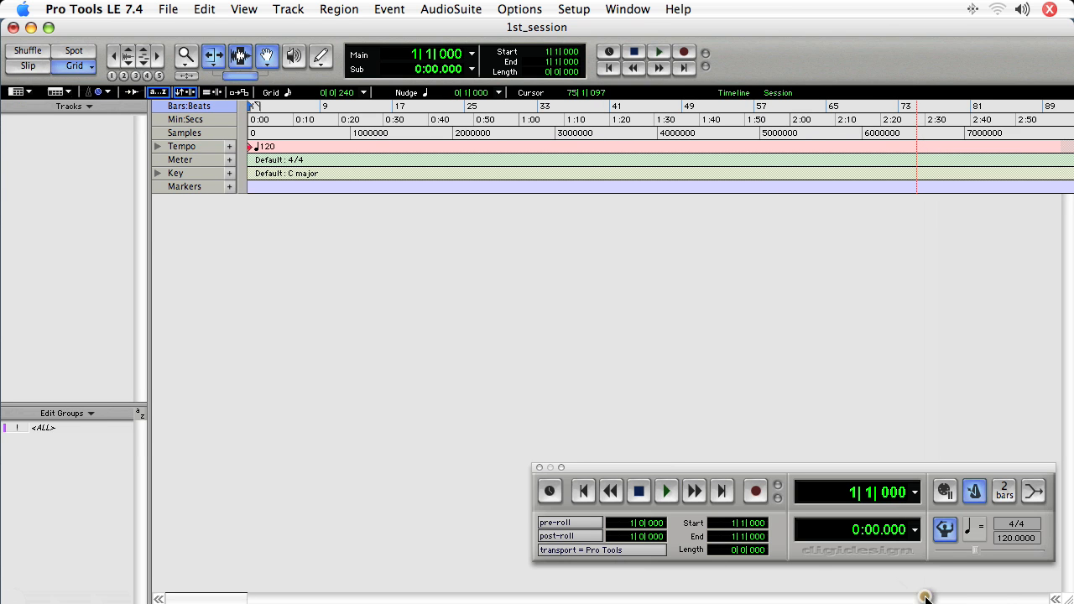
left_click(1055, 599)
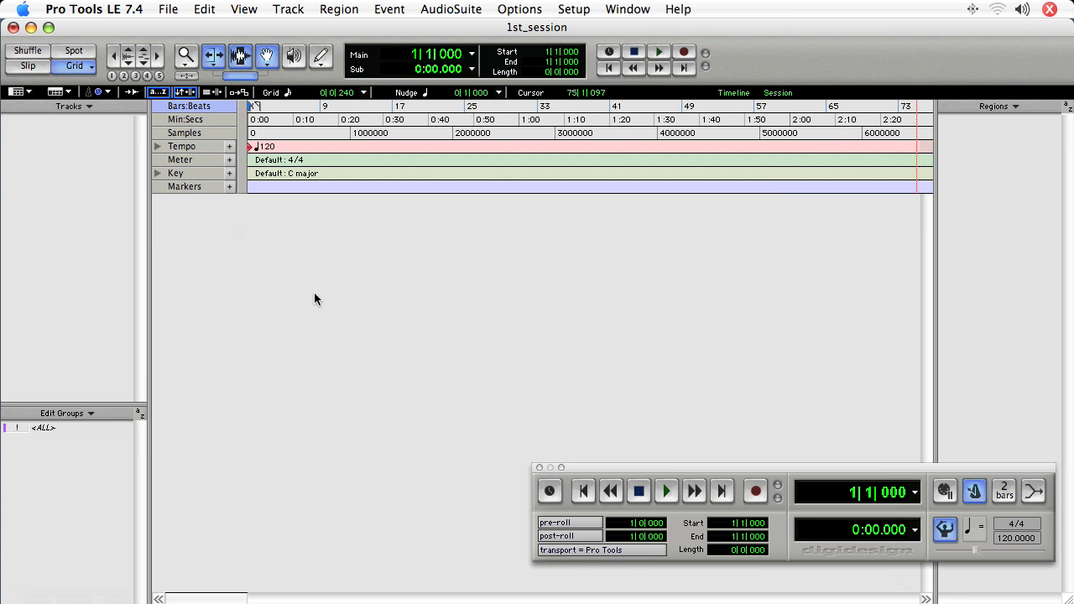
Flip to the Mix window and back, then move the Transport window up and left.
key("ctrl+equal")
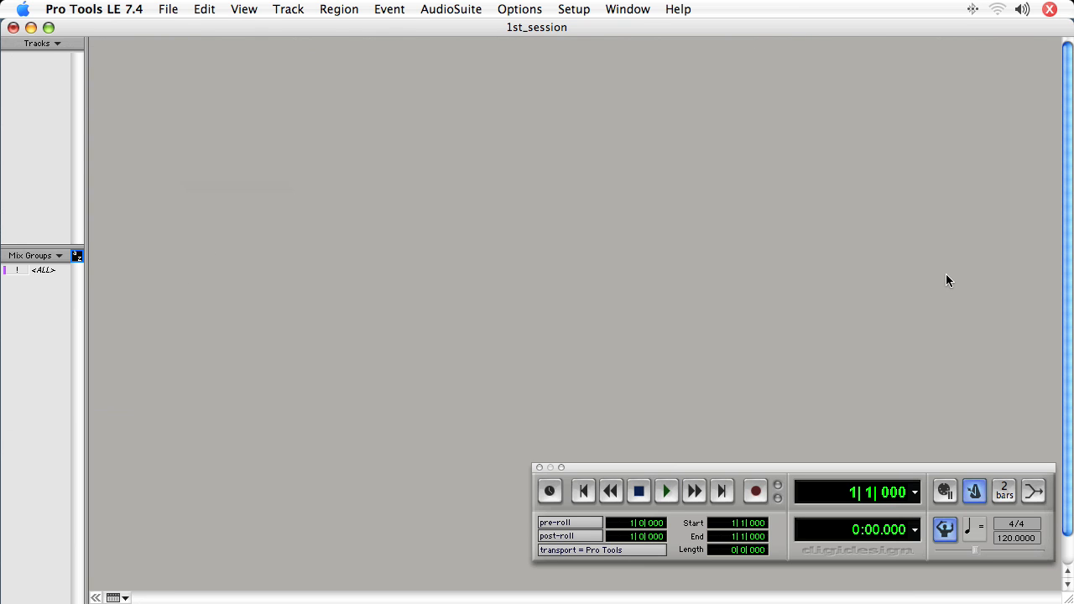
key("super+equal")
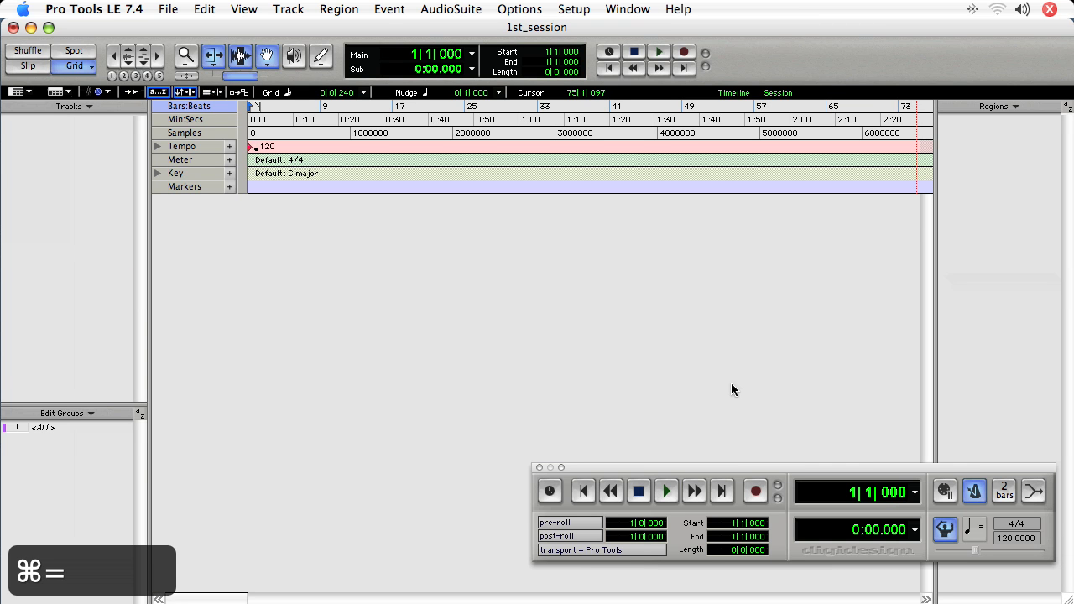
left_click_drag(767, 468, 483, 443)
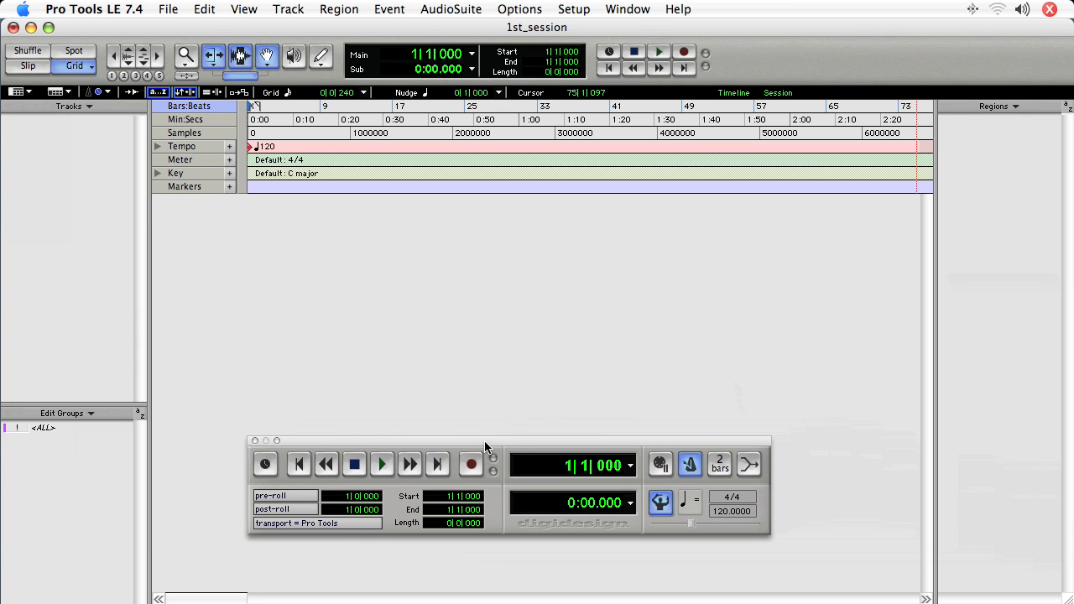
left_click(631, 8)
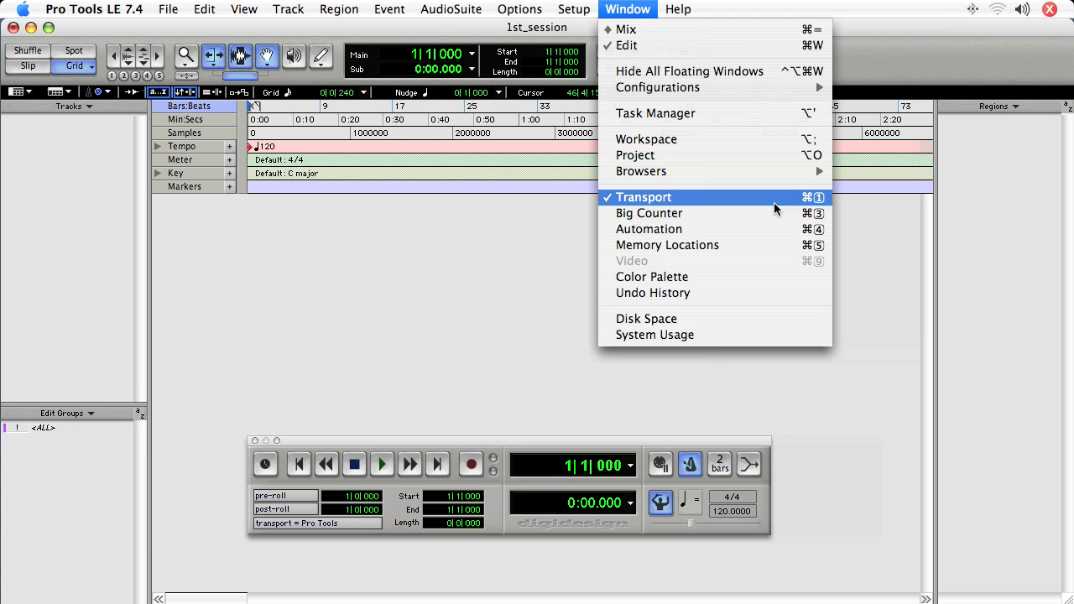
left_click(622, 10)
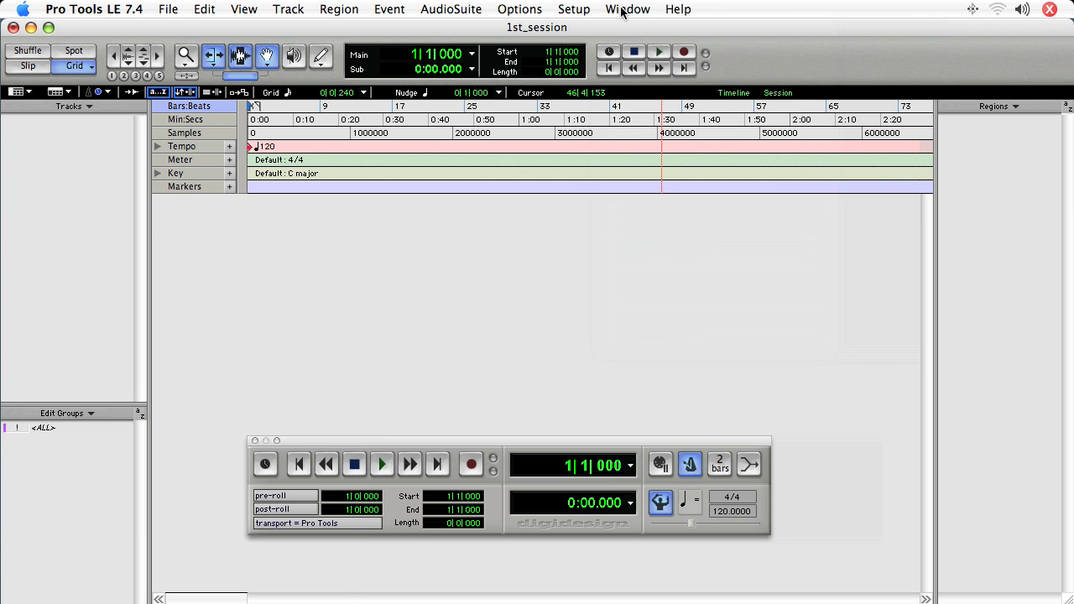
left_click(248, 9)
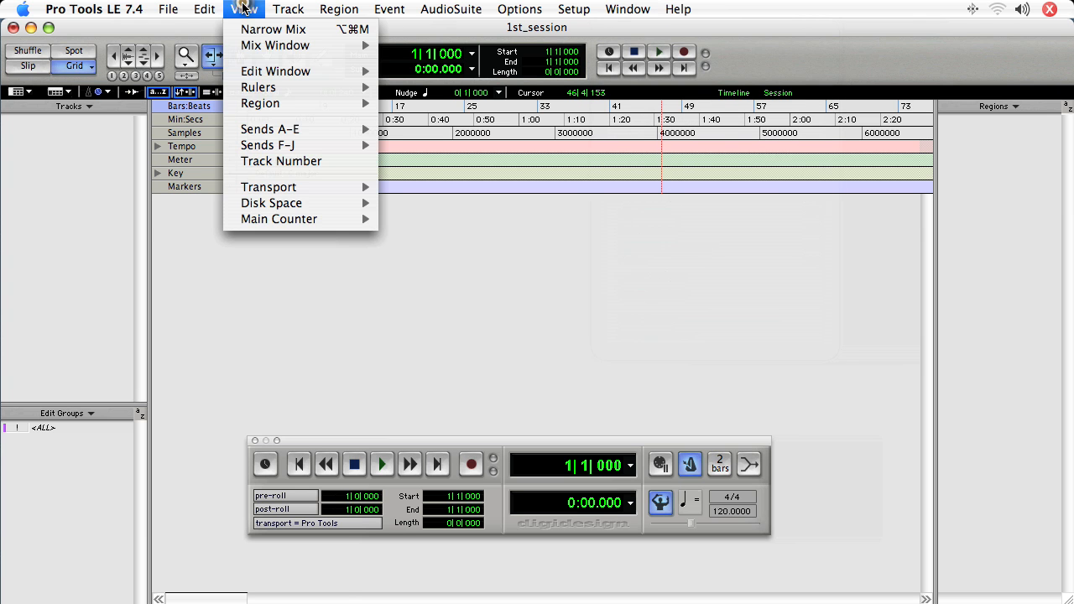
mouse_move(301, 188)
left_click(422, 229)
left_click(245, 9)
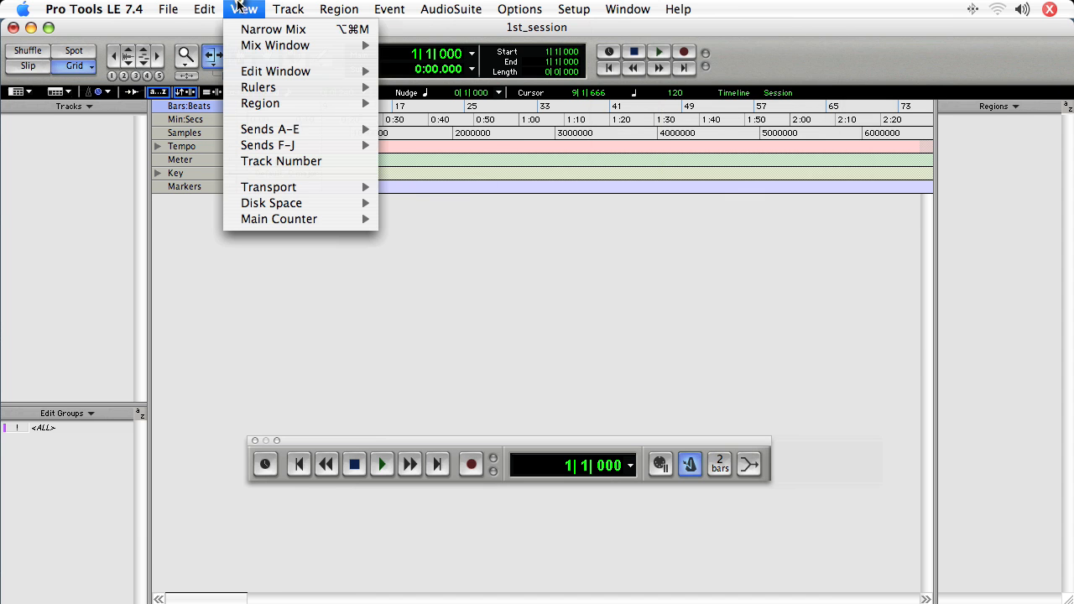
mouse_move(289, 193)
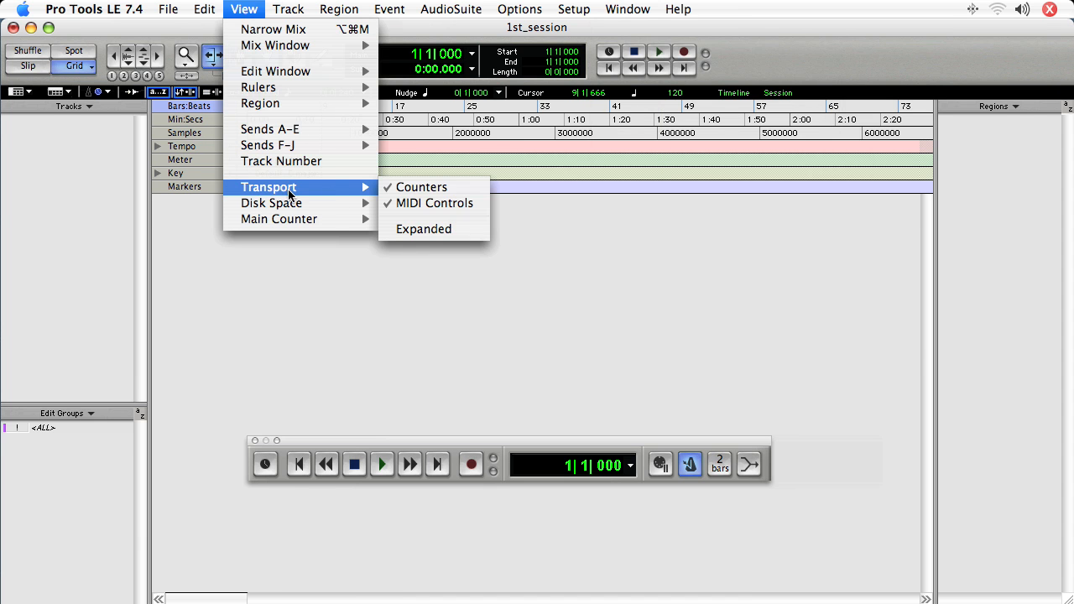
left_click(405, 229)
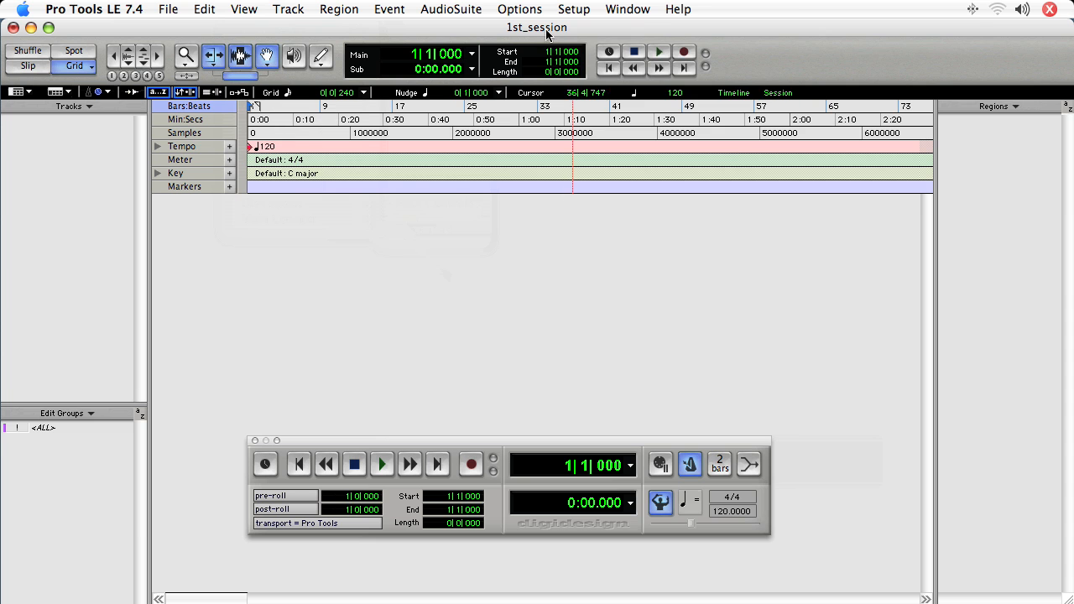
Open Setup > I/O to show output path Out 1-2, nudging the dialog up slightly.
left_click(571, 9)
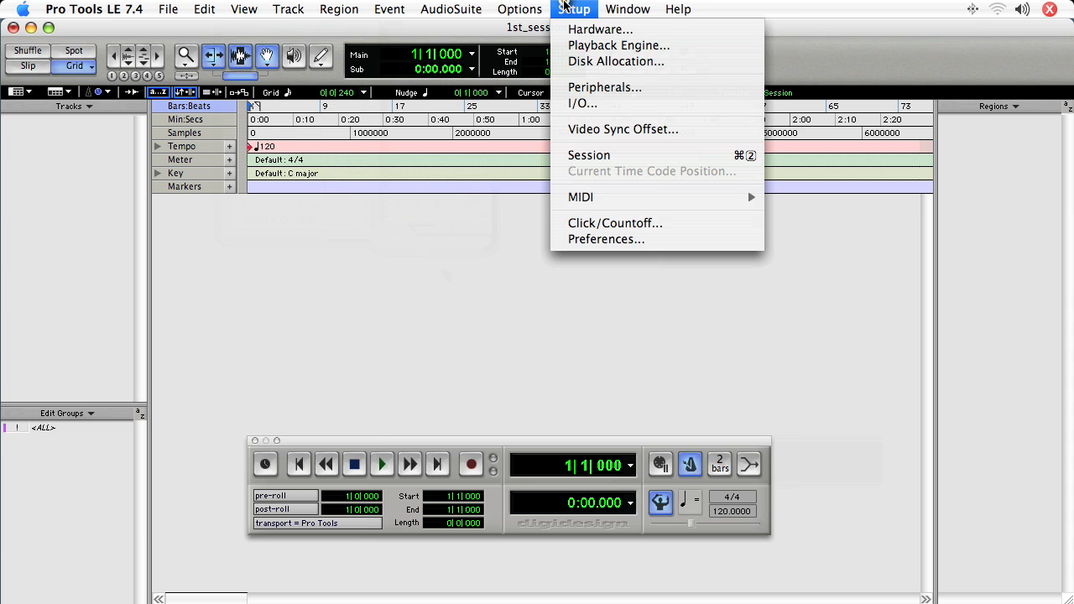
left_click(614, 103)
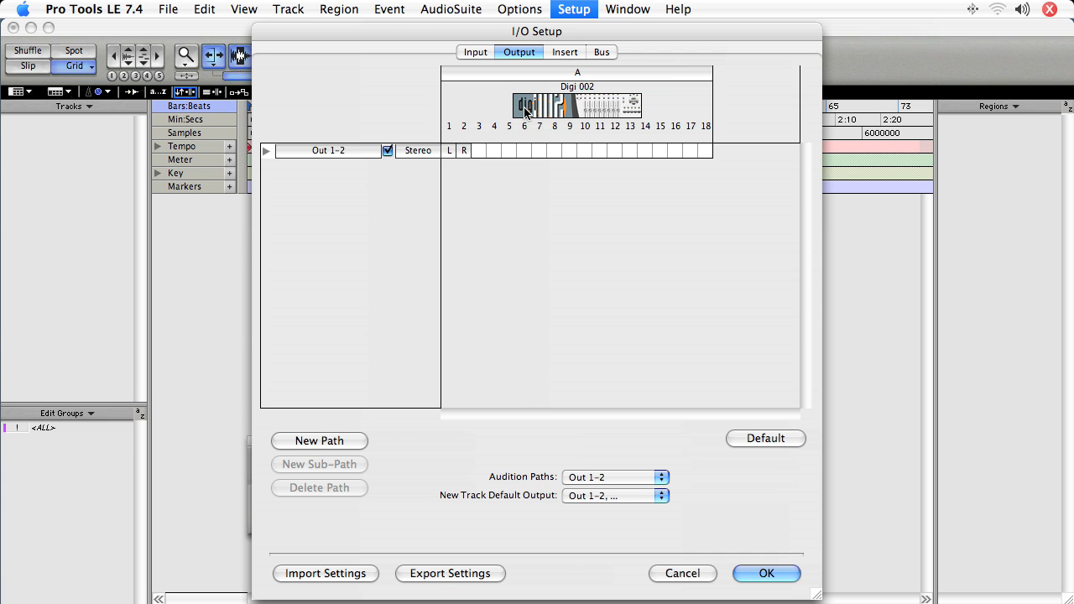
left_click_drag(533, 32, 532, 28)
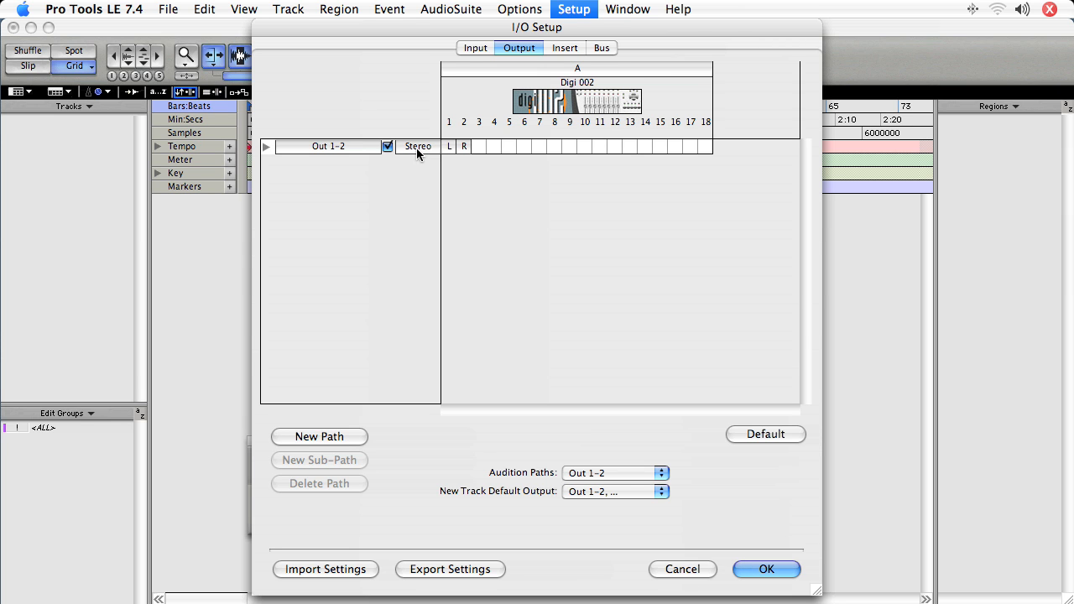
Inspect the In 1-2 and In 3-4 input paths, then close I/O Setup with OK.
left_click(472, 48)
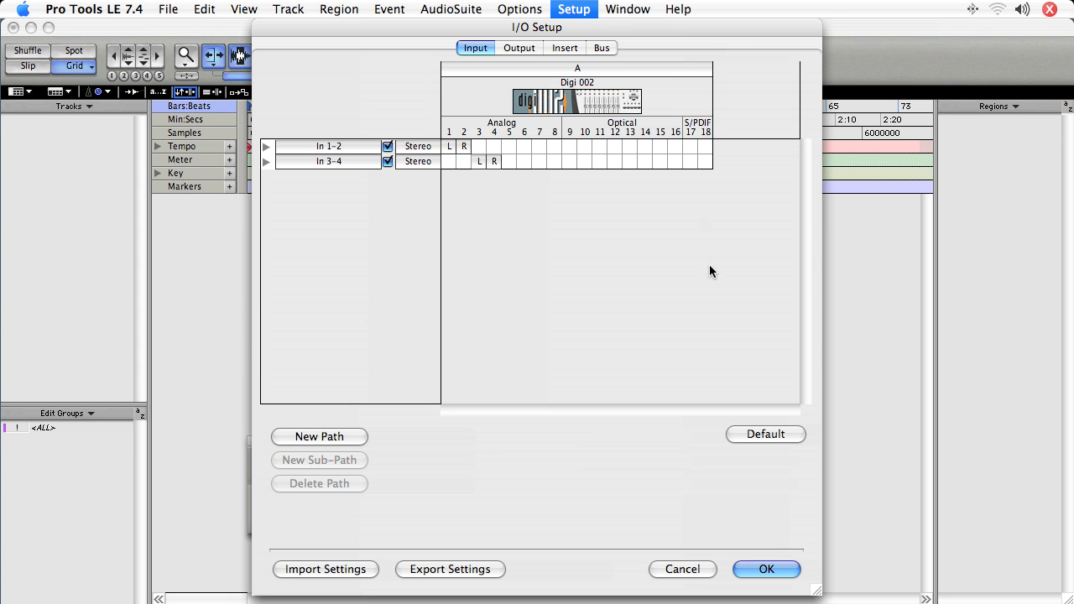
left_click(760, 569)
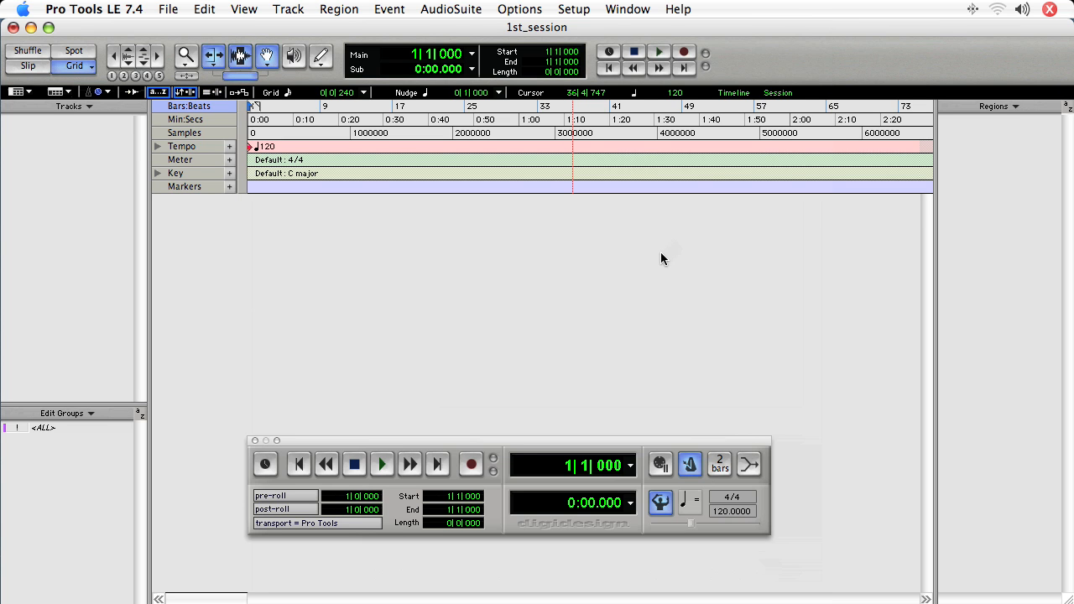
Open the New Tracks dialog with Cmd+Shift+N, set to 1 mono audio track in Samples.
key("super+shift+n")
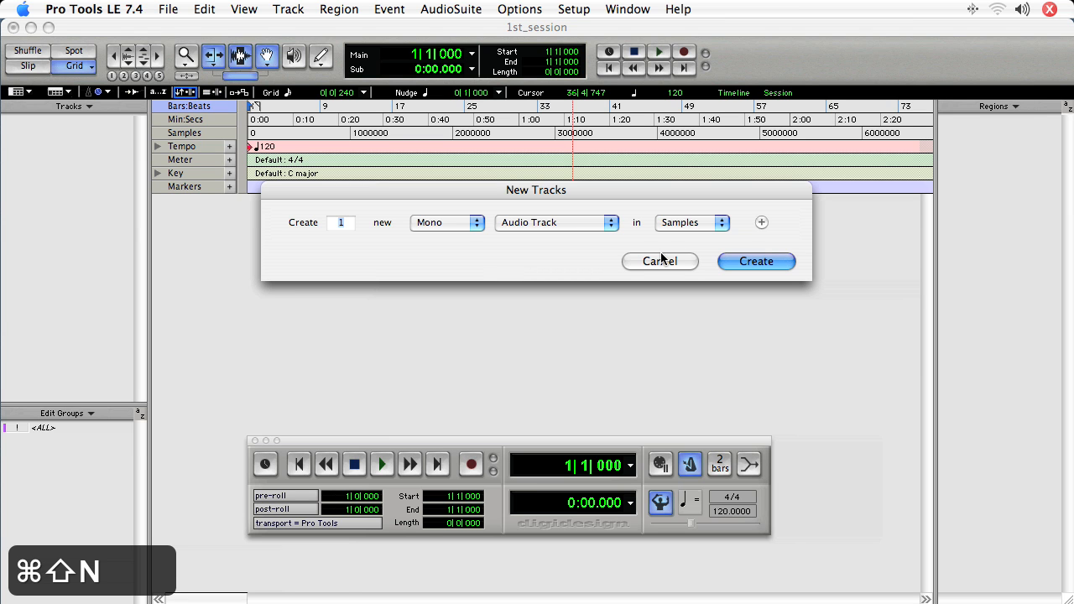
Review the timebase choices, then try red, yellow, green and finally light blue on the drums track.
left_click(713, 223)
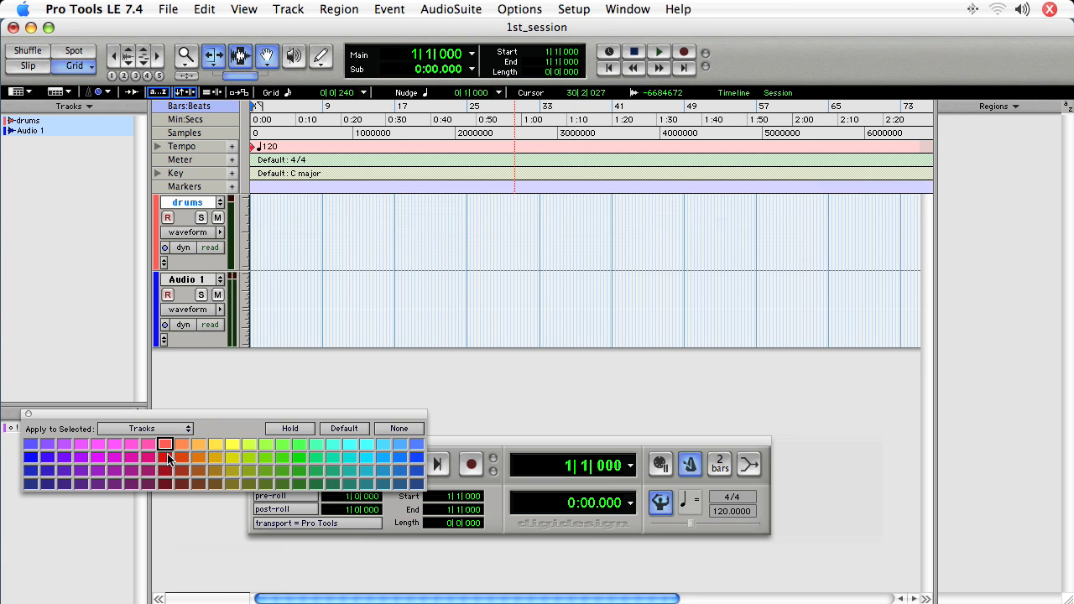
left_click(164, 457)
left_click(230, 456)
left_click(312, 457)
left_click(378, 457)
Apply the darker purple swatch to both the drums and Audio 1 tracks.
left_click(166, 450)
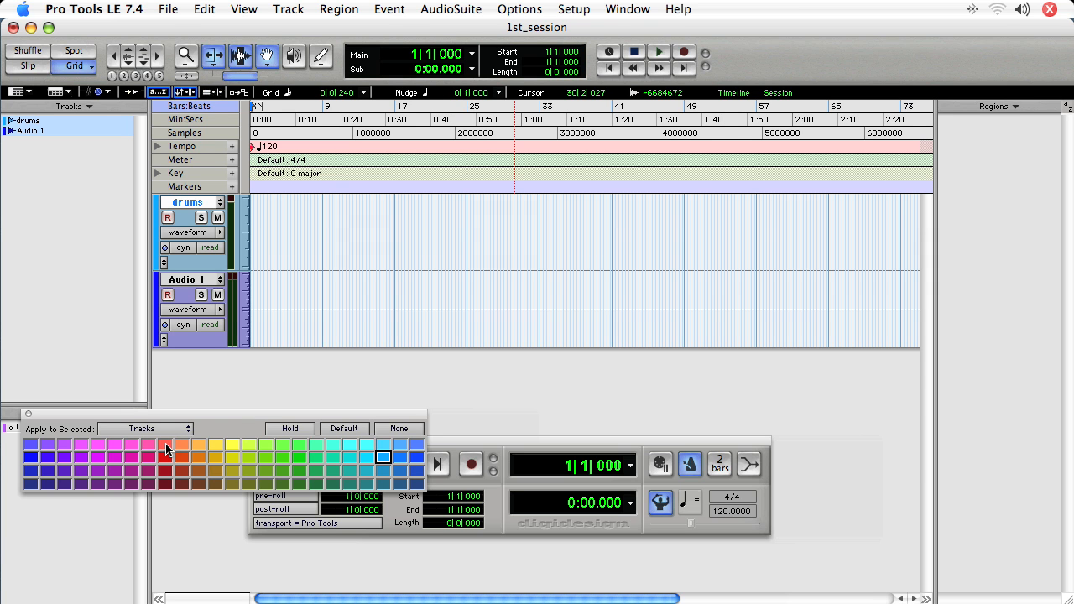